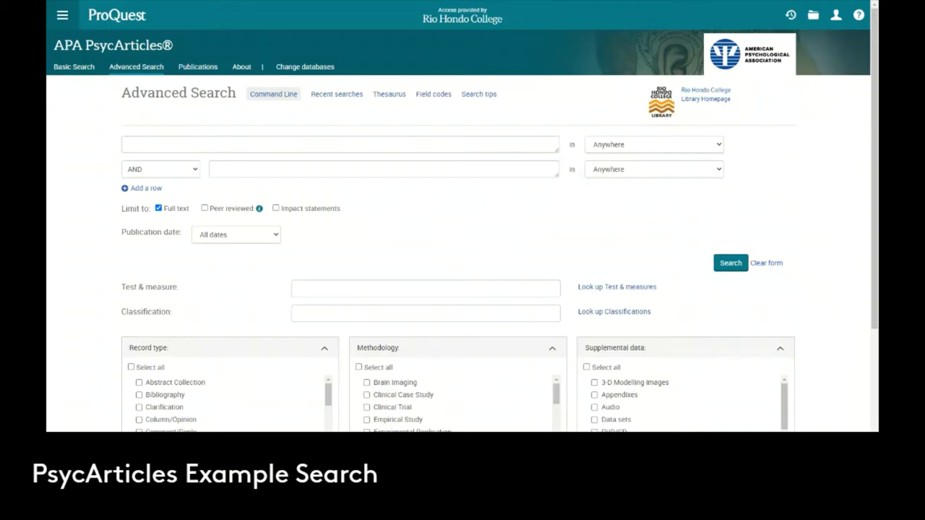
# Step: Enter 'body image' in the first Advanced Search field, keeping it searched Anywhere
pyautogui.click(341, 145)
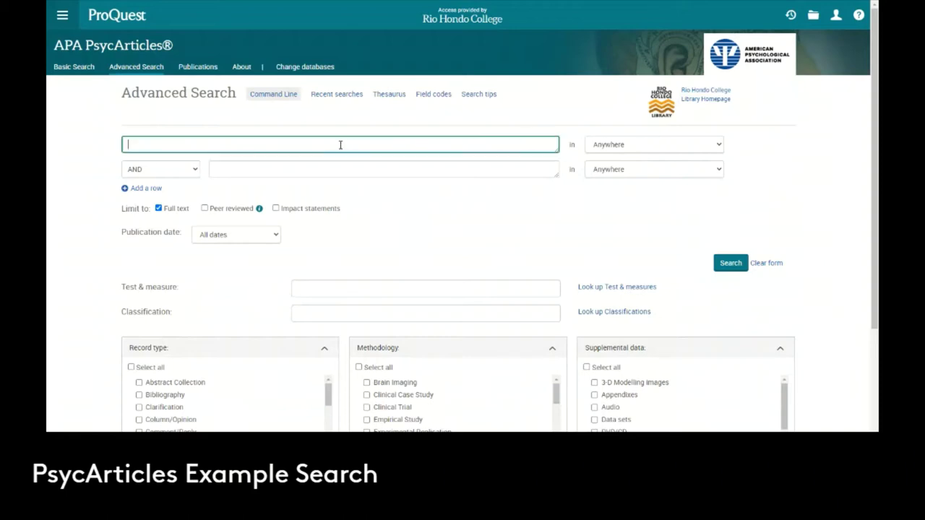
pyautogui.write('body image')
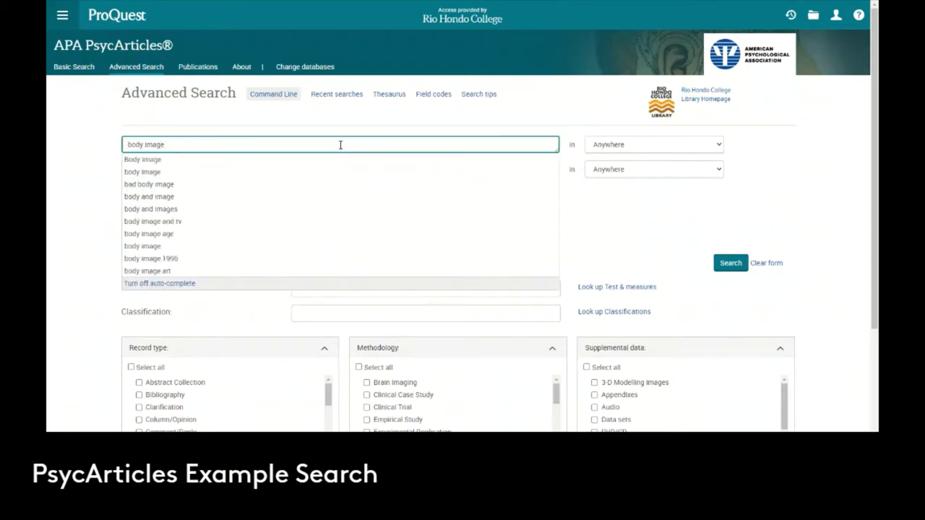
pyautogui.press('Escape')
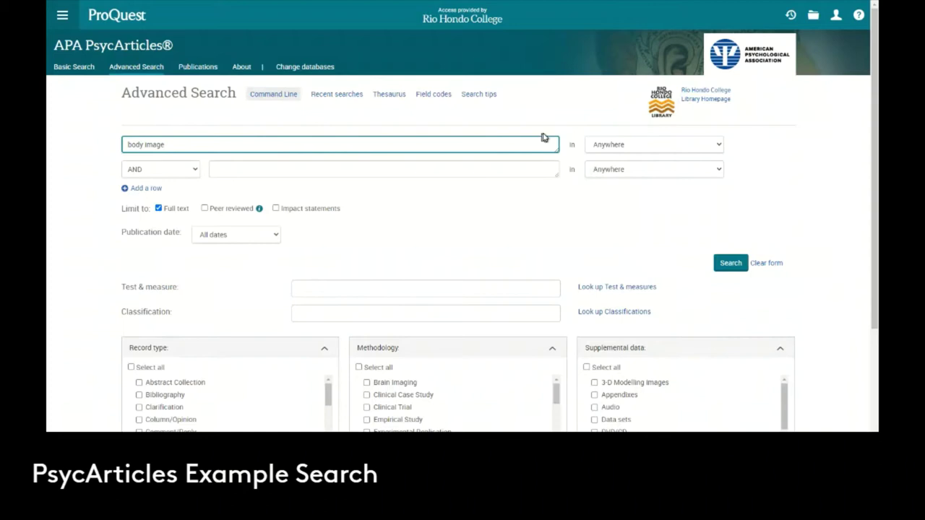
pyautogui.click(598, 148)
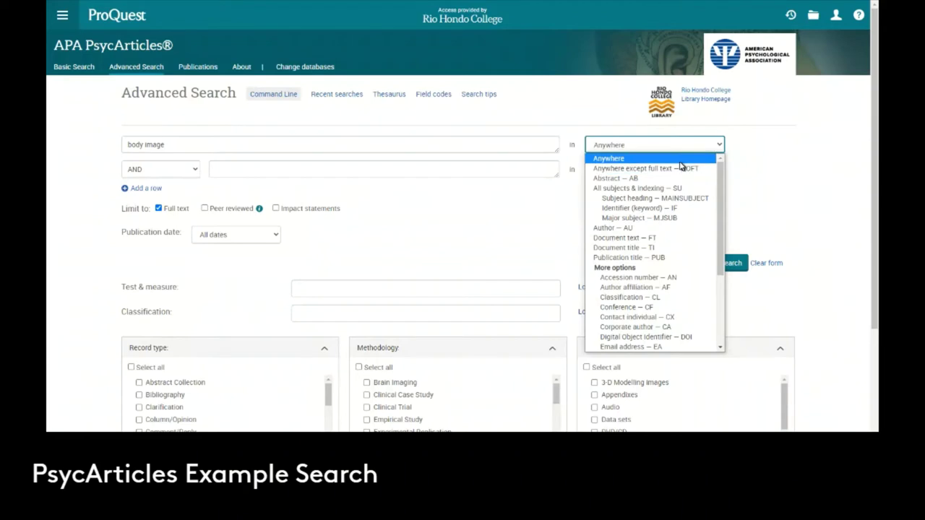
pyautogui.click(753, 137)
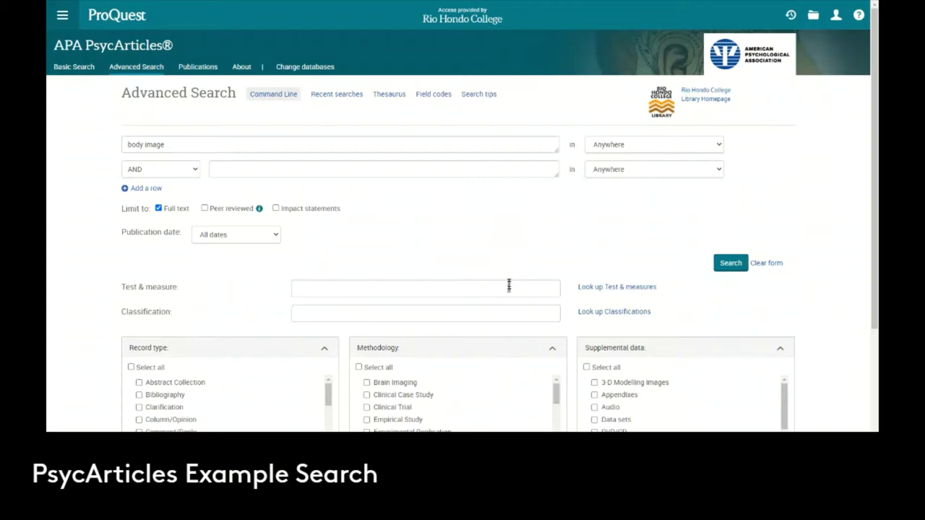
# Step: Tick Female under Population and run the body image search, returning 1,183 results
pyautogui.scroll(-1, 464, 341)
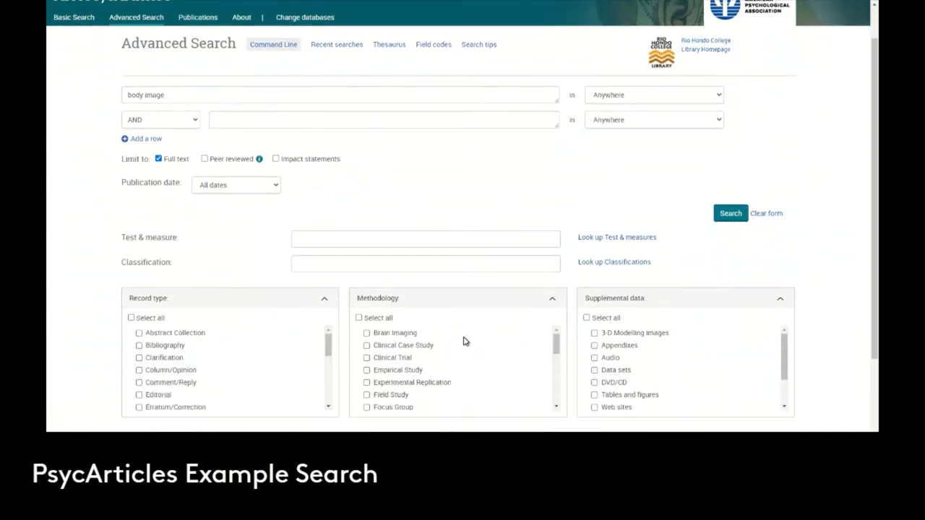
pyautogui.scroll(-1, 465, 341)
pyautogui.scroll(1, 462, 334)
pyautogui.scroll(-1, 403, 271)
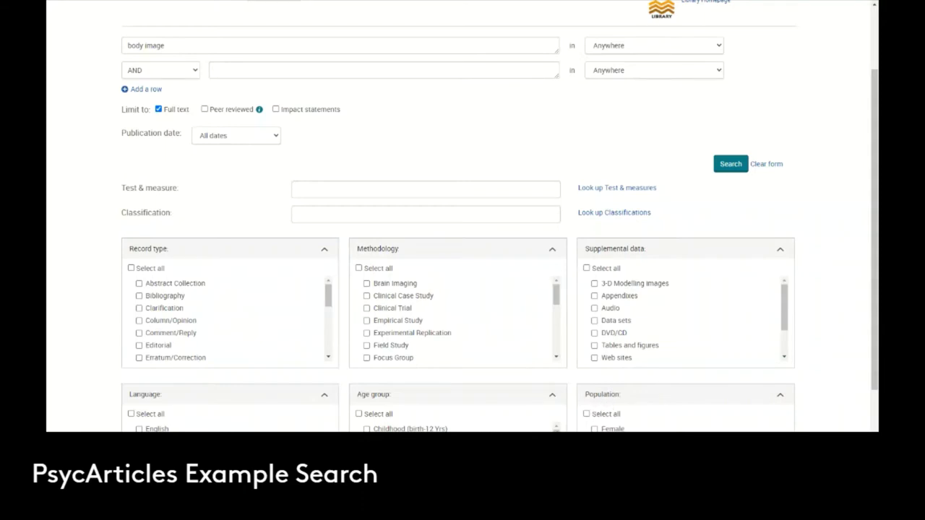
pyautogui.click(594, 429)
pyautogui.scroll(1, 657, 279)
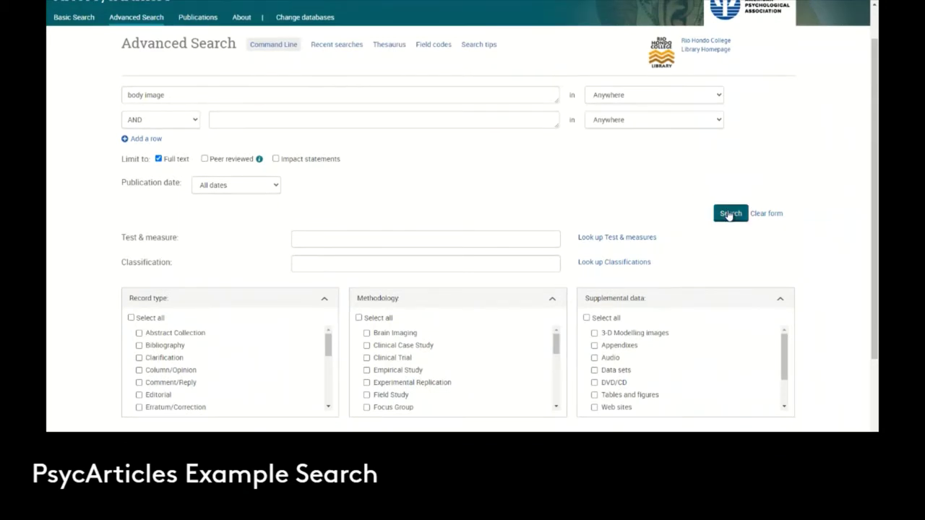
pyautogui.scroll(-1, 729, 214)
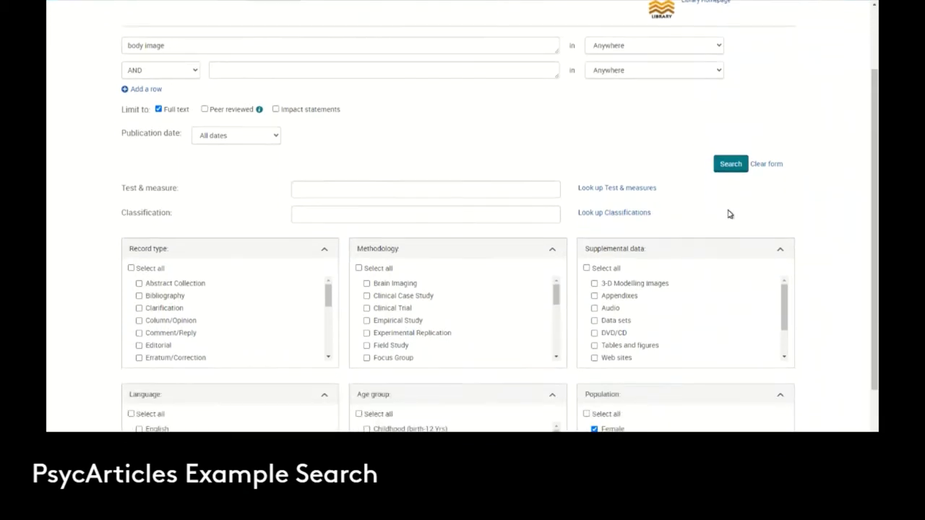
pyautogui.click(728, 170)
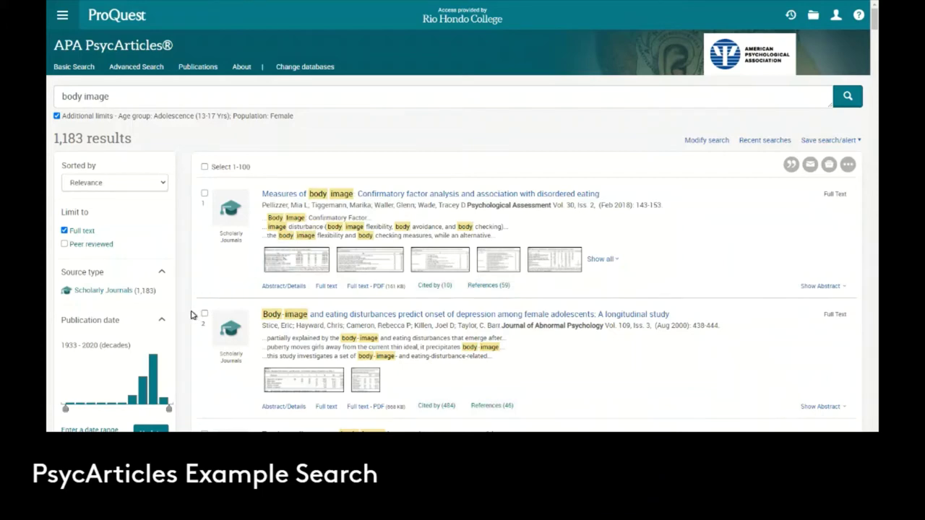
# Step: Expand the Subject facet to show top terms such as humans (603) and female (566)
pyautogui.scroll(-2, 192, 314)
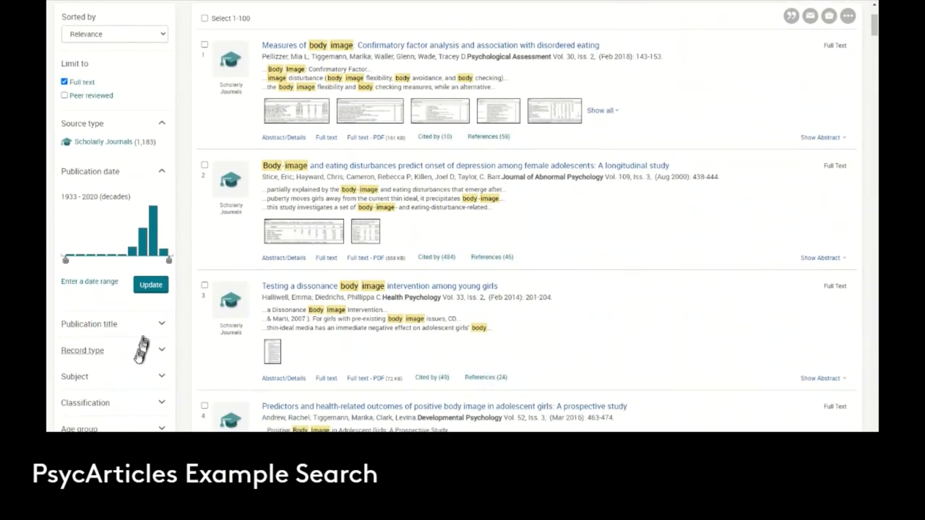
pyautogui.scroll(-1, 138, 365)
pyautogui.scroll(-1, 138, 369)
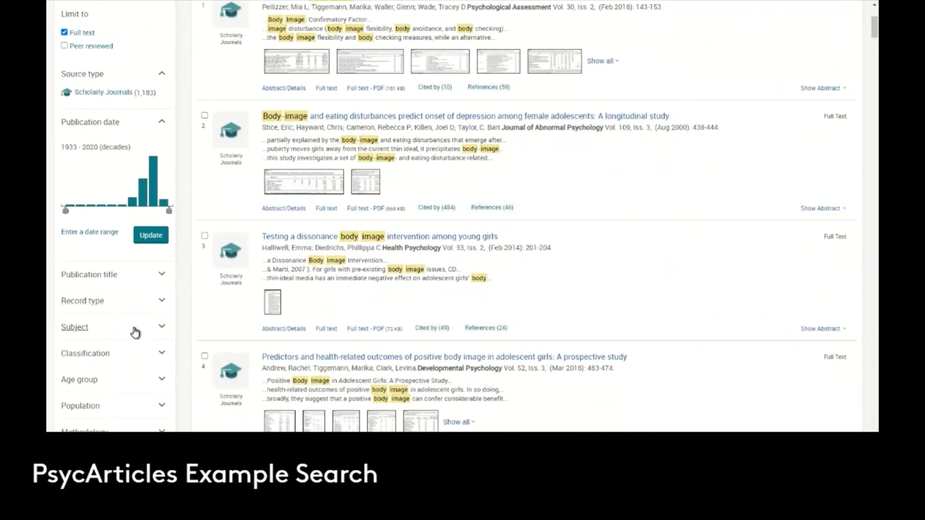
pyautogui.click(135, 329)
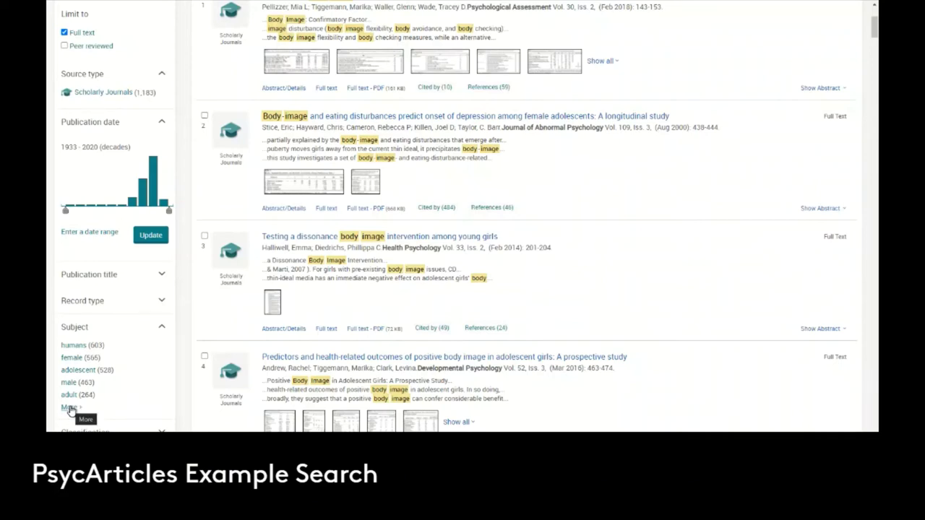
# Step: Open the full Subject list and sort it alphabetically A to Z
pyautogui.click(70, 408)
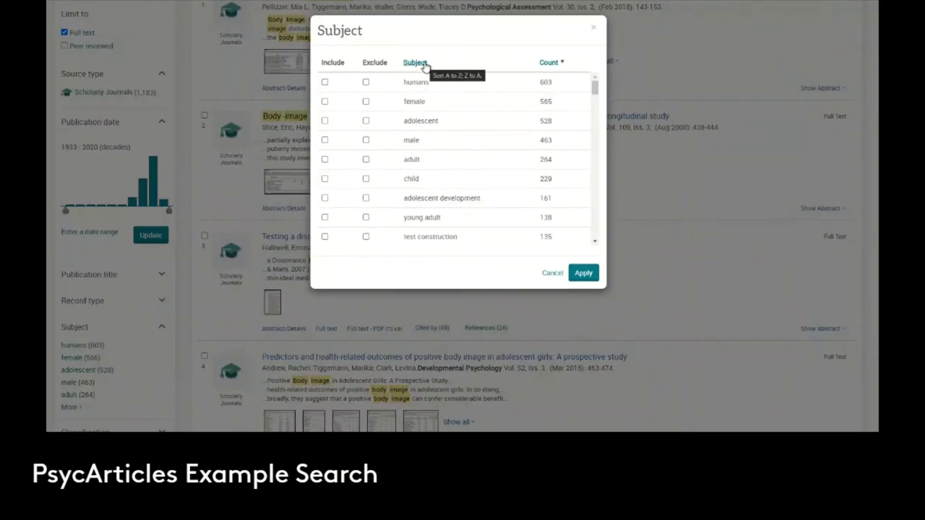
pyautogui.click(415, 63)
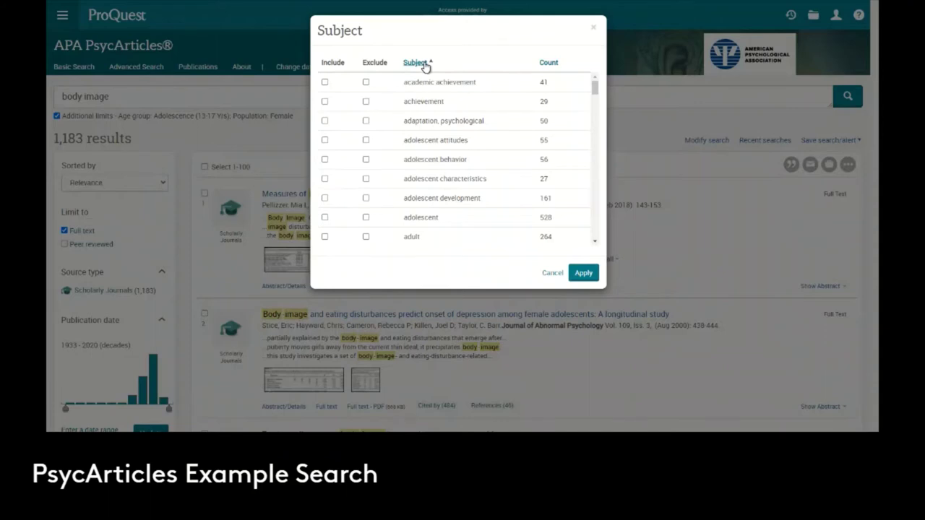
pyautogui.click(424, 63)
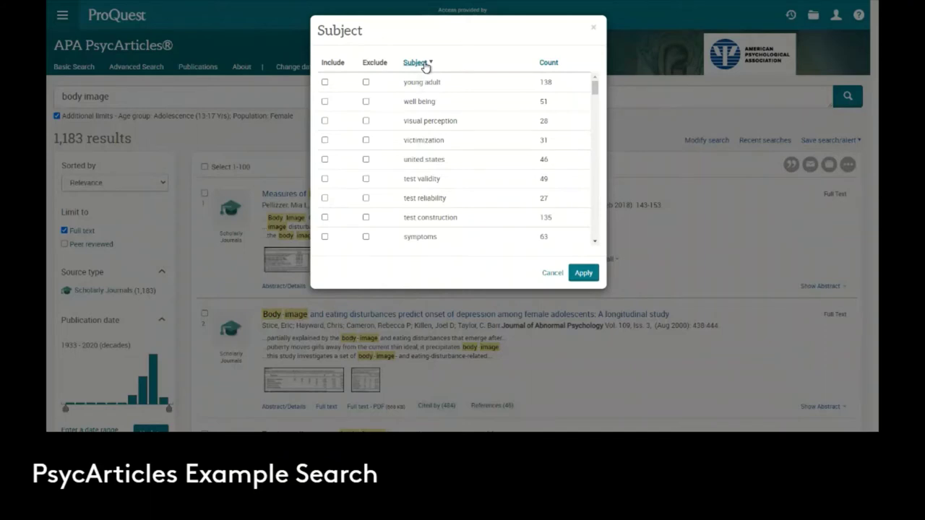
pyautogui.click(424, 63)
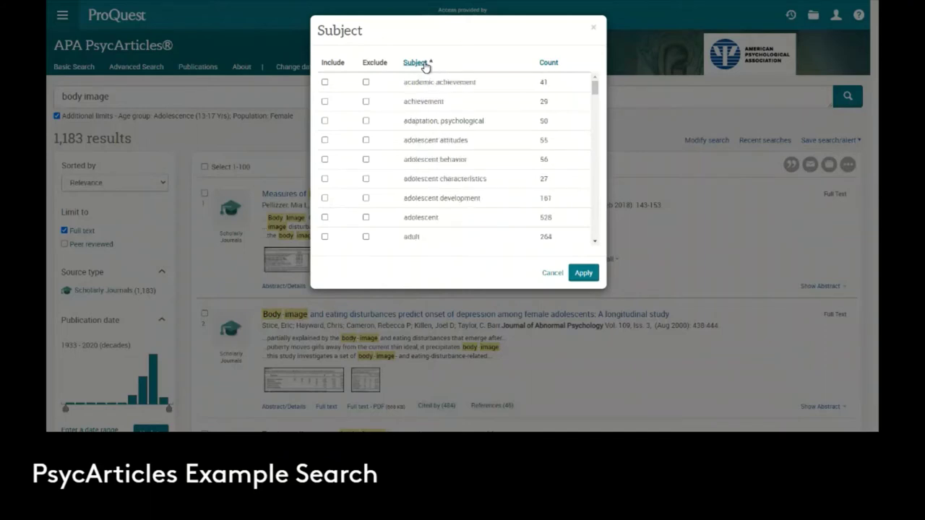
# Step: Tick body image (120) for inclusion and apply the subject filter
pyautogui.scroll(-2, 450, 164)
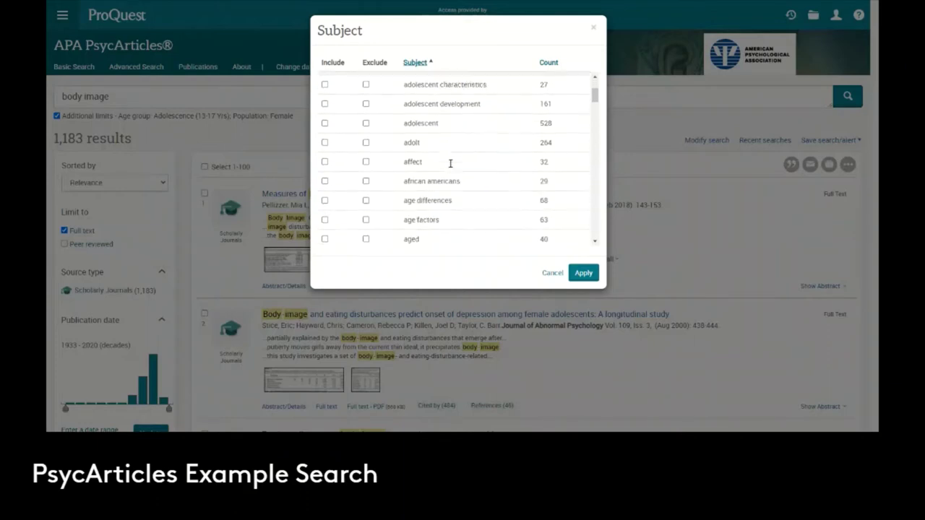
pyautogui.scroll(-4, 449, 163)
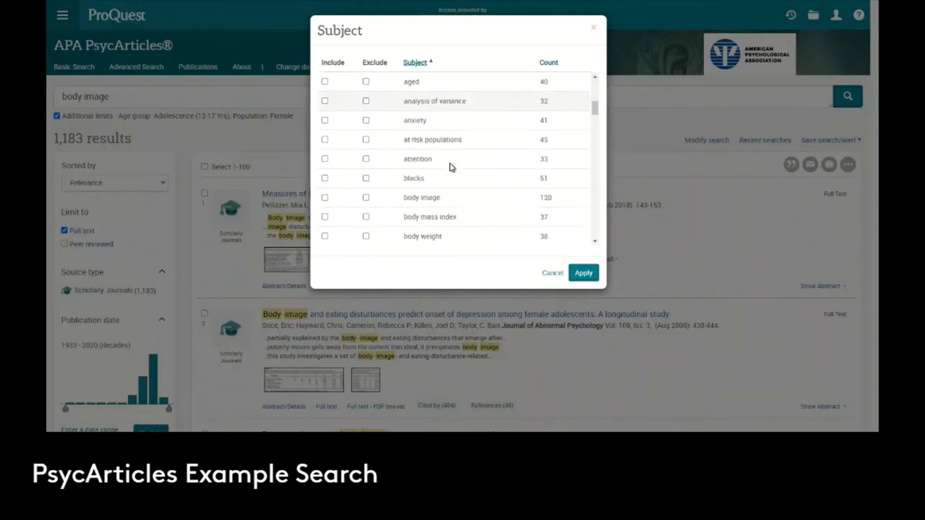
pyautogui.scroll(-2, 449, 165)
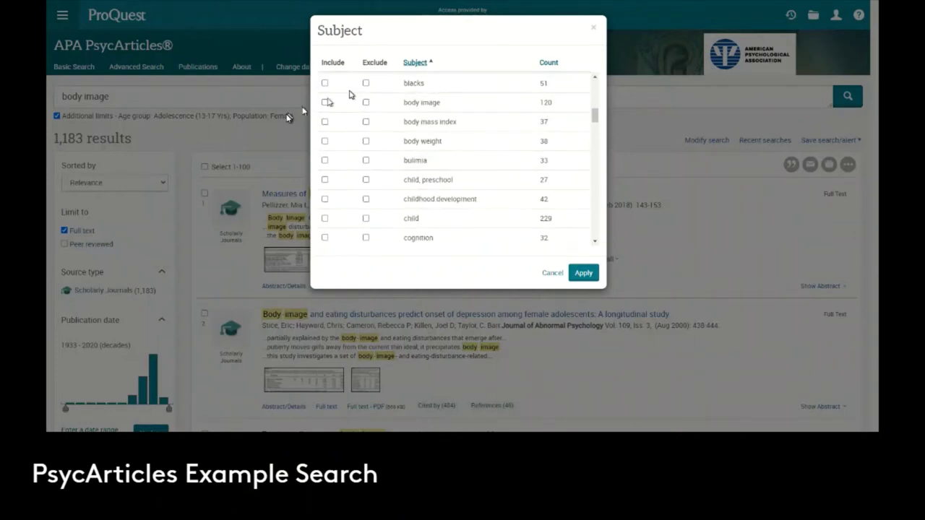
pyautogui.click(324, 103)
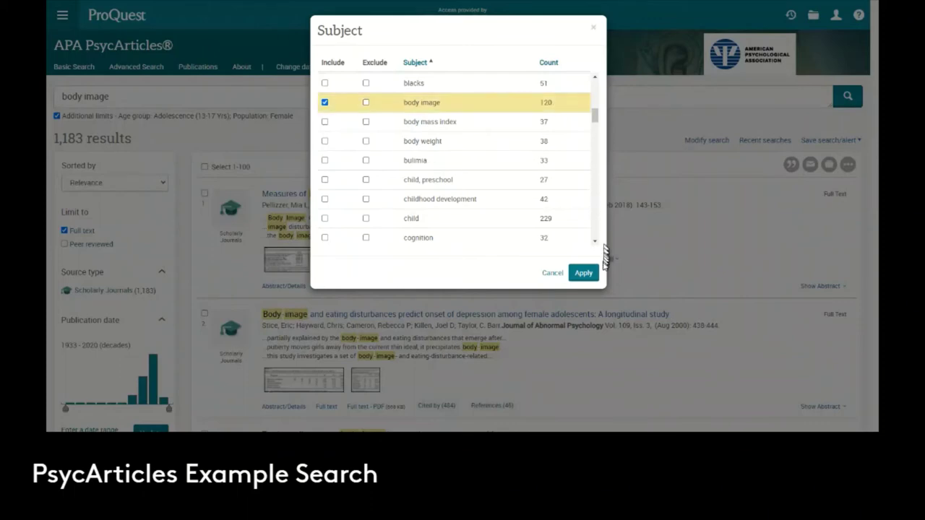
pyautogui.click(583, 273)
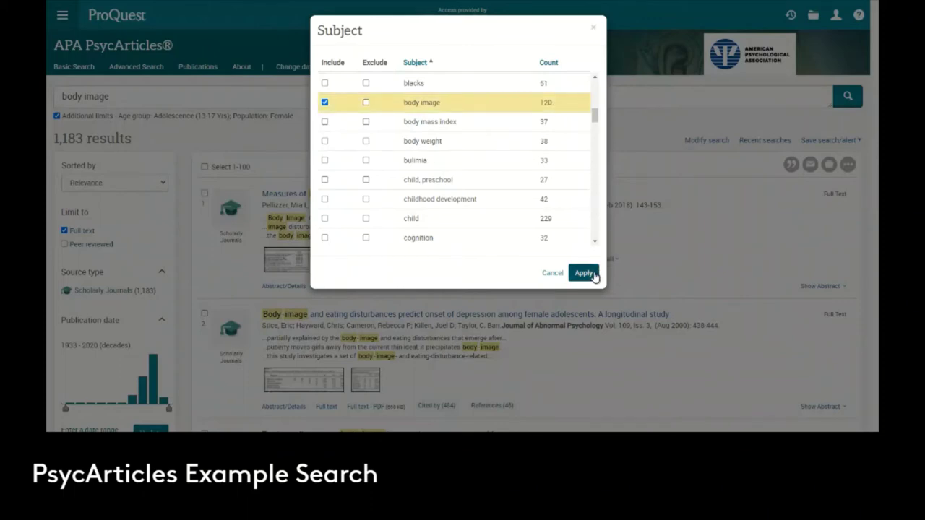
# Step: Expand the Classification facet for the 120 results, led by Eating Disorders (44)
pyautogui.scroll(-5, 596, 276)
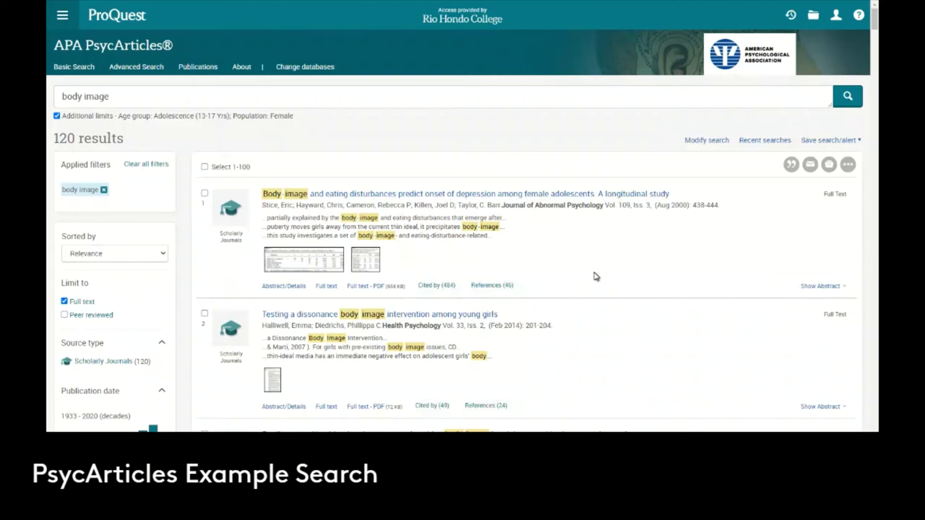
pyautogui.scroll(-2, 188, 311)
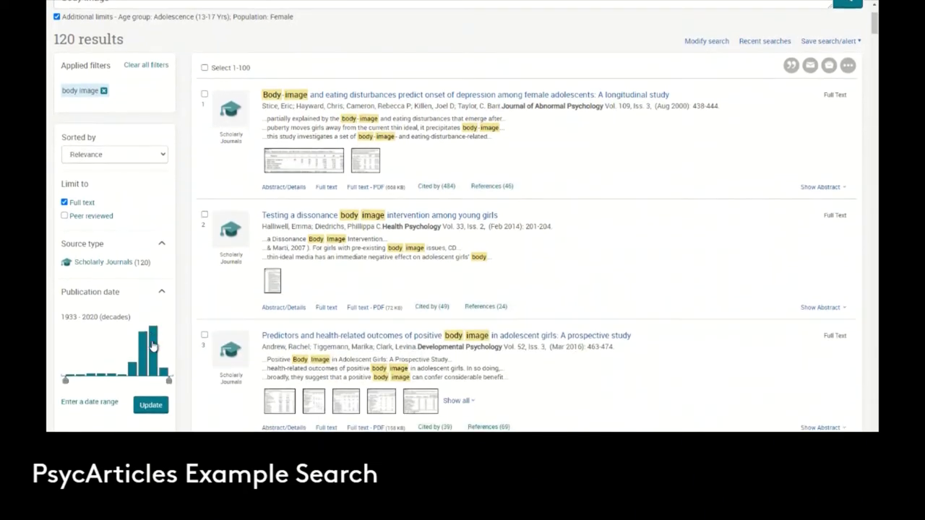
pyautogui.scroll(-4, 152, 346)
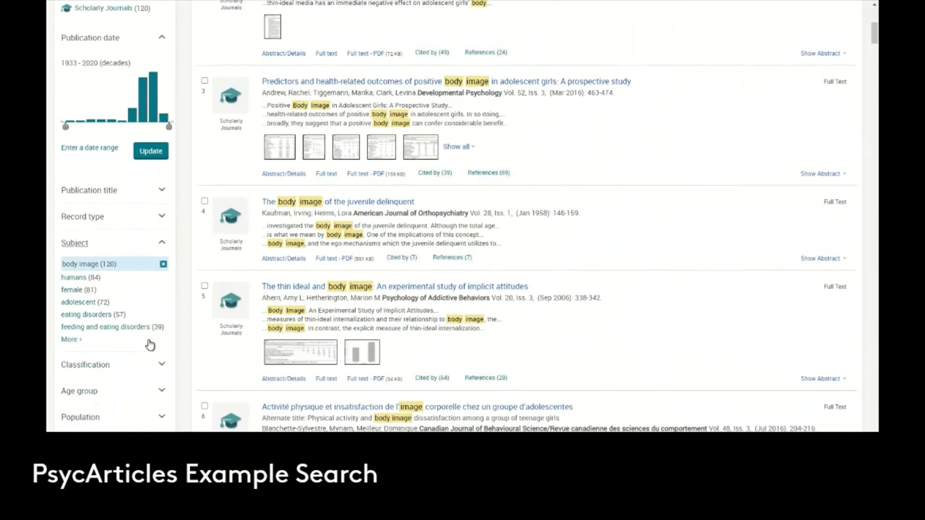
pyautogui.scroll(-1, 148, 345)
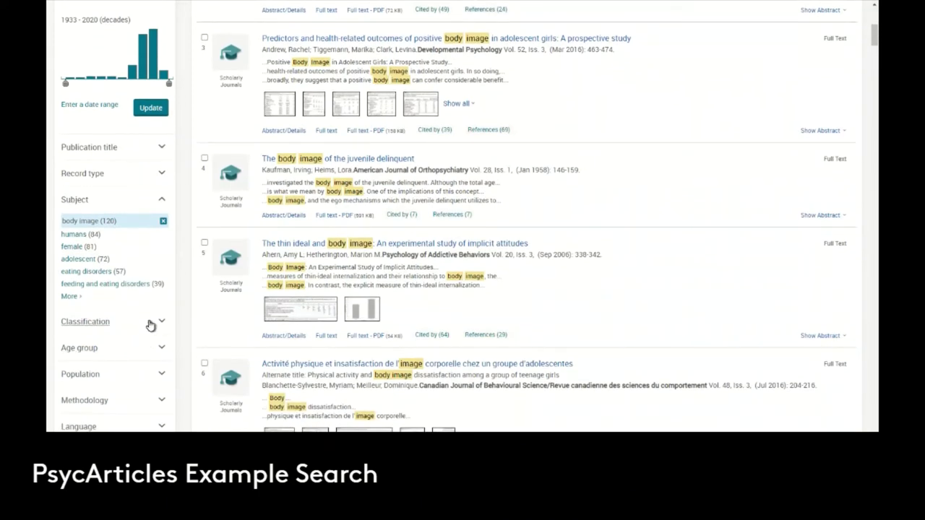
pyautogui.click(150, 325)
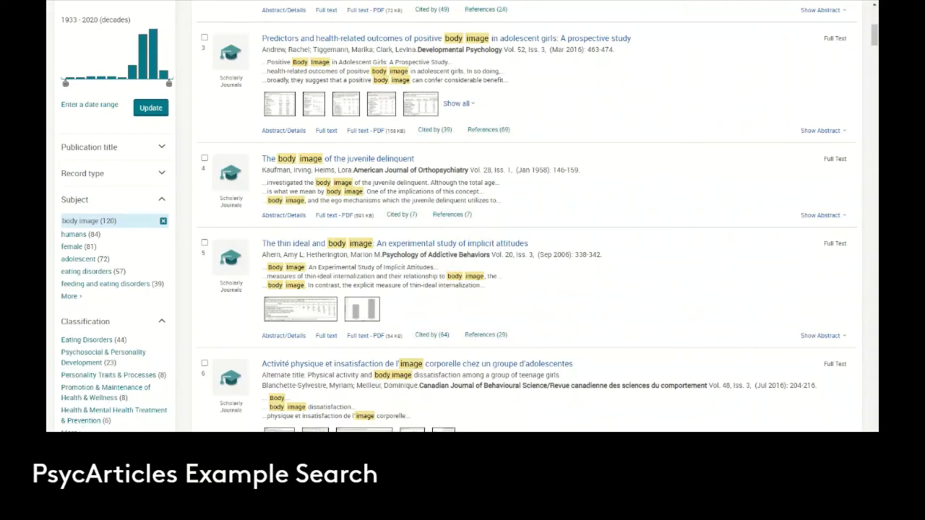
# Step: Open the full Classification list and sort it alphabetically
pyautogui.click(70, 431)
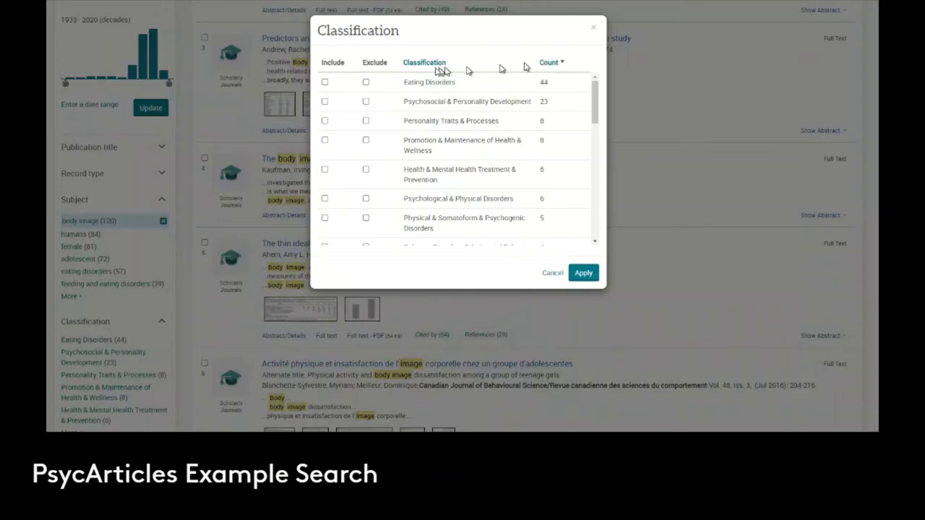
pyautogui.click(432, 63)
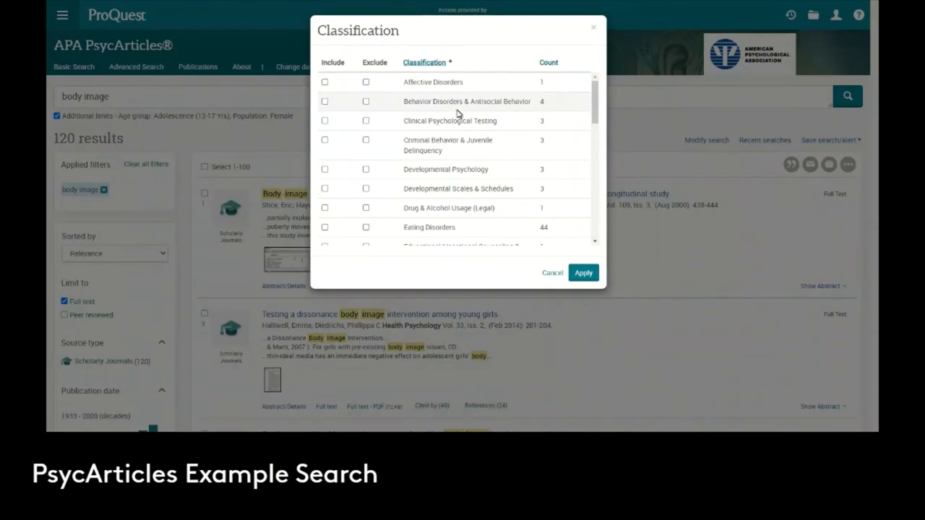
pyautogui.scroll(-1, 453, 124)
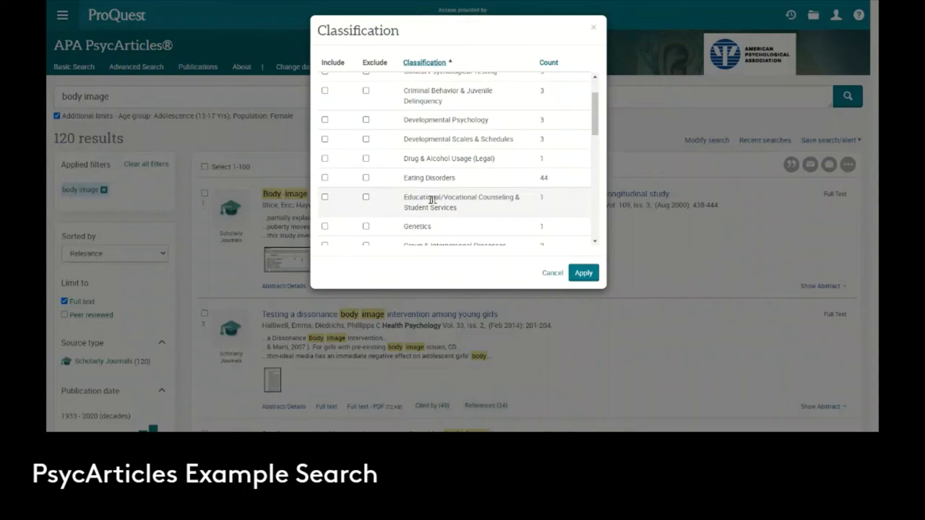
pyautogui.click(325, 179)
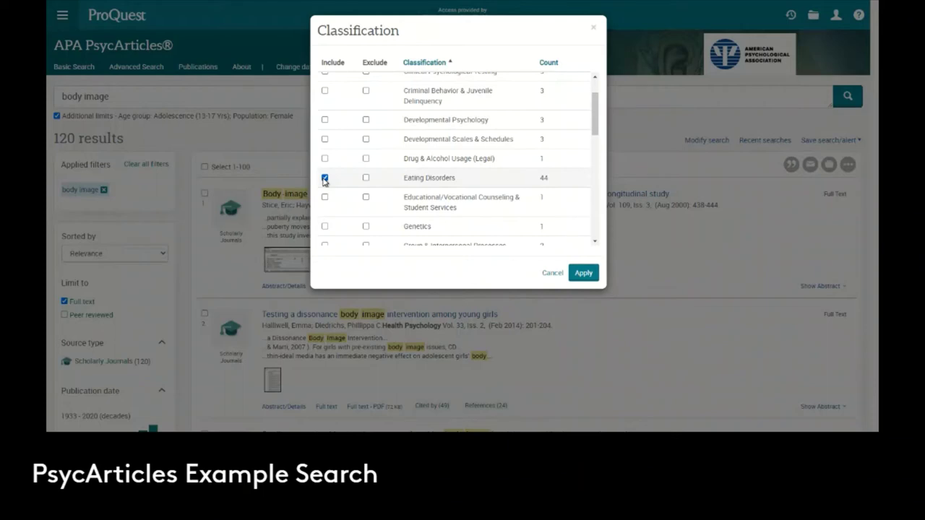
pyautogui.click(325, 179)
# Step: Tick Eating Disorders (44) for inclusion in the classification list
pyautogui.scroll(-3, 326, 180)
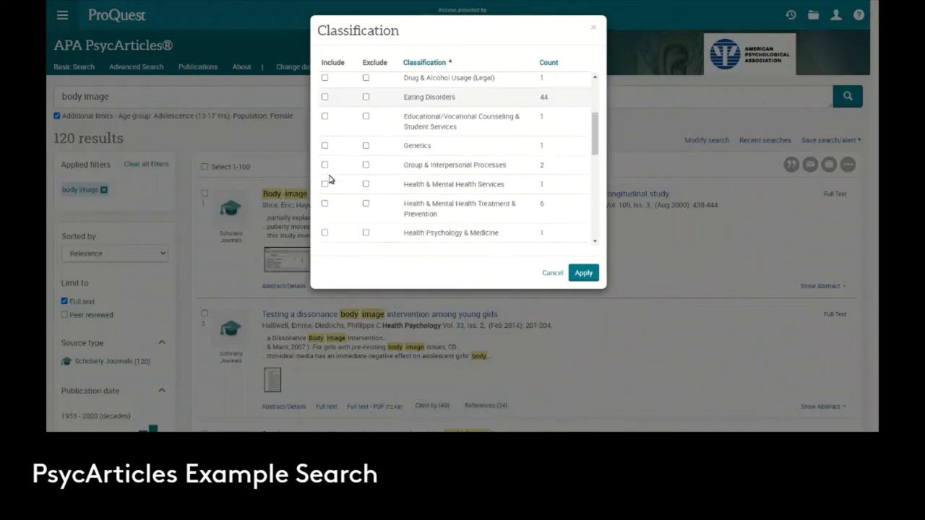
pyautogui.scroll(-1, 377, 189)
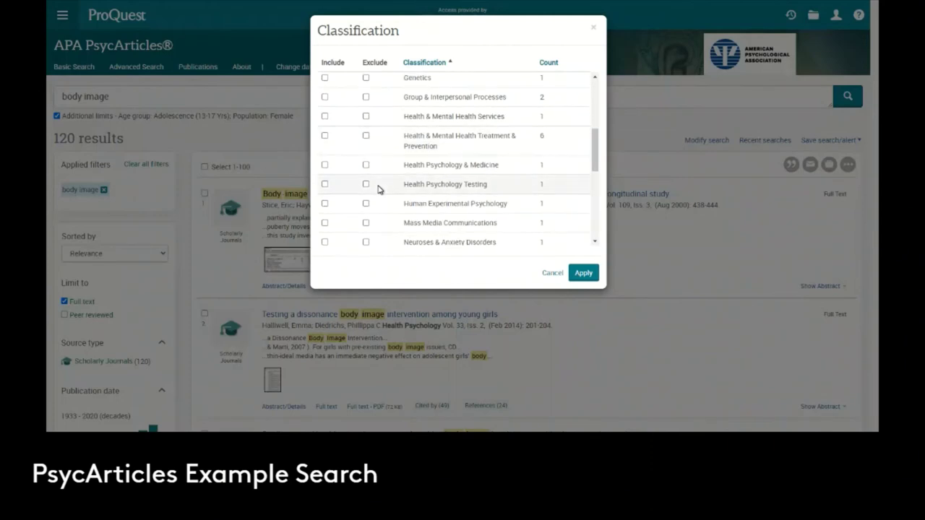
pyautogui.scroll(-1, 377, 189)
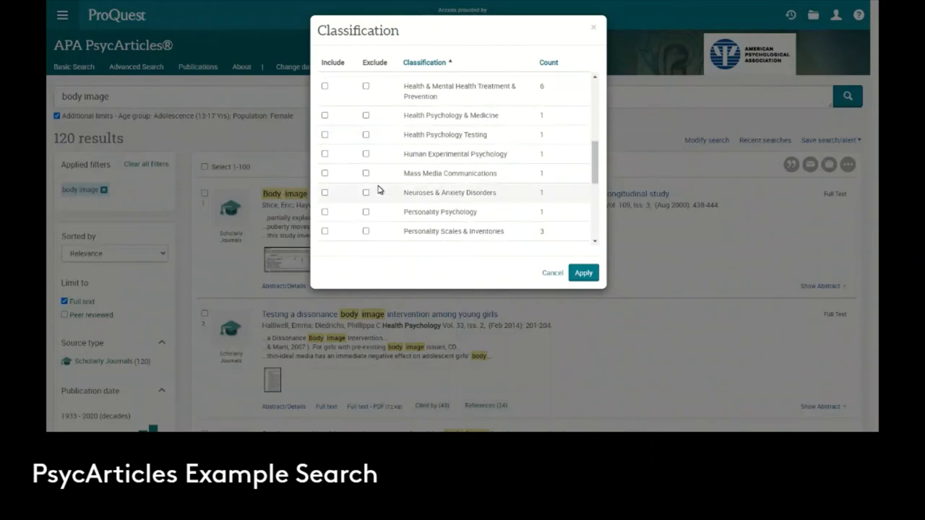
pyautogui.scroll(-1, 377, 190)
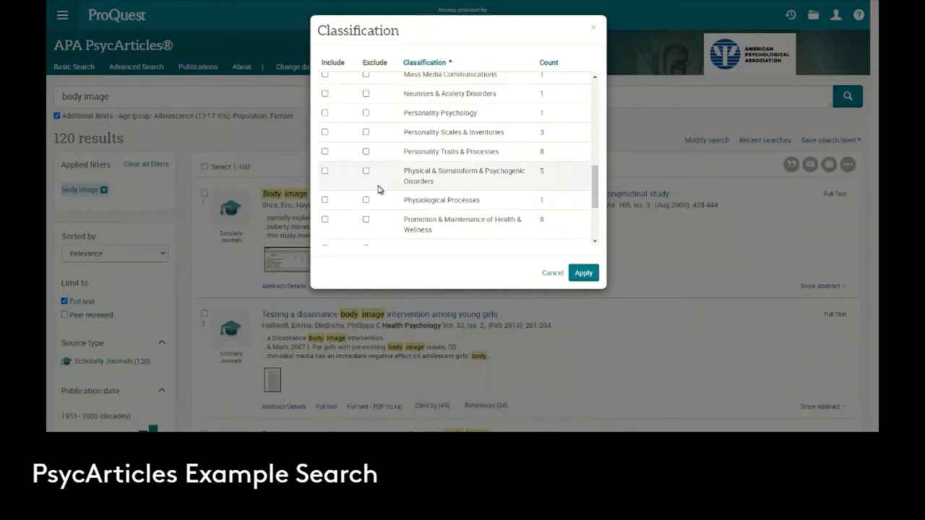
pyautogui.scroll(-1, 383, 179)
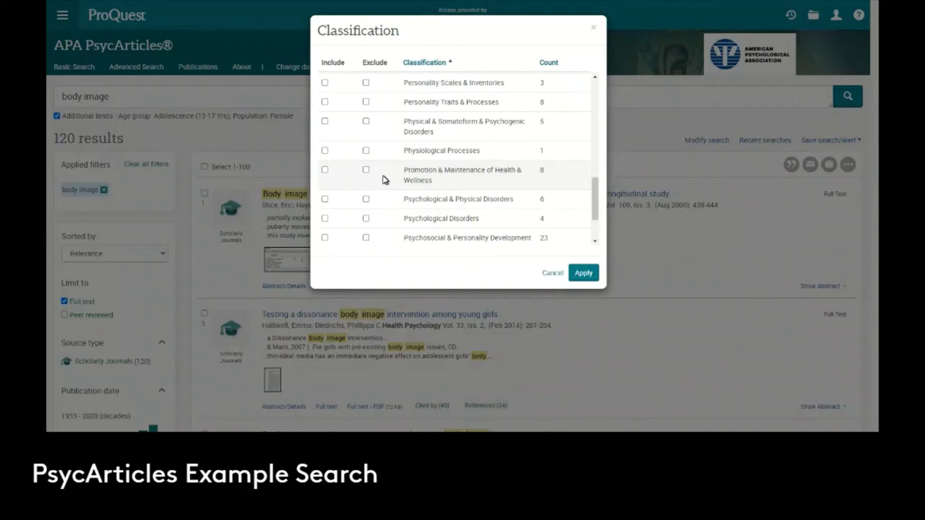
pyautogui.scroll(-1, 383, 179)
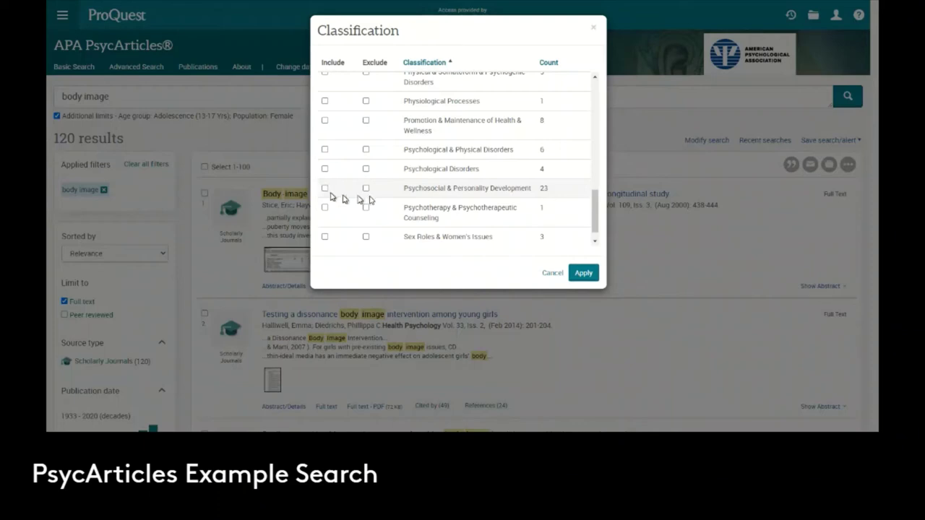
pyautogui.moveTo(592, 206); pyautogui.dragTo(592, 87)
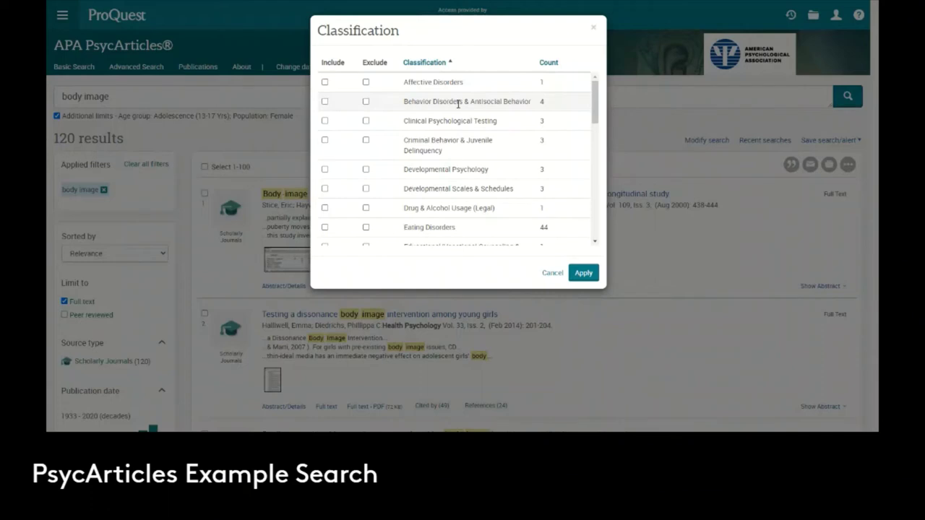
pyautogui.scroll(-3, 486, 186)
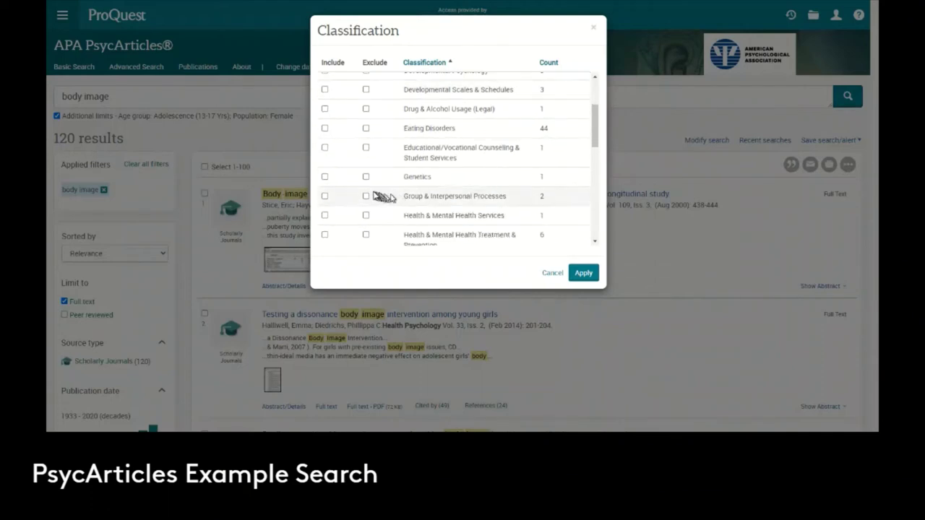
pyautogui.click(325, 130)
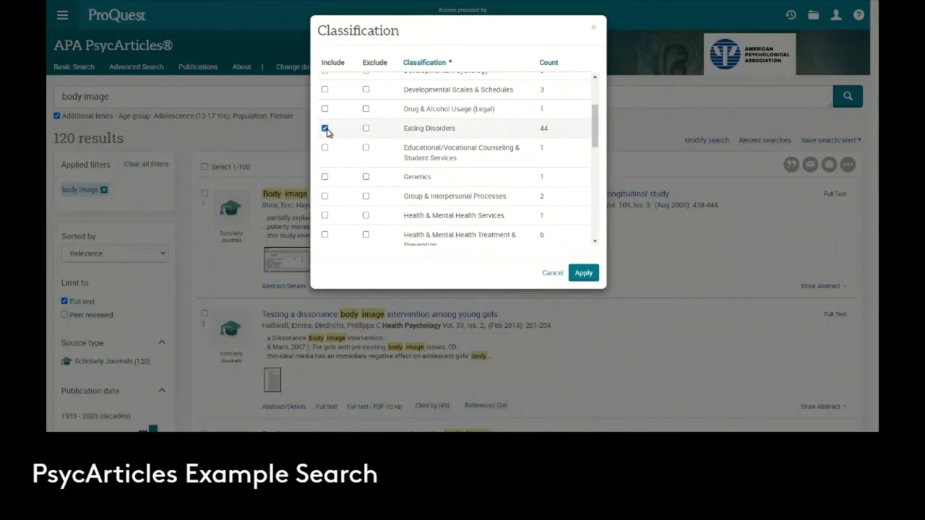
# Step: Apply the Eating Disorders classification, narrowing the results to 44 articles
pyautogui.click(585, 274)
pyautogui.scroll(-8, 633, 256)
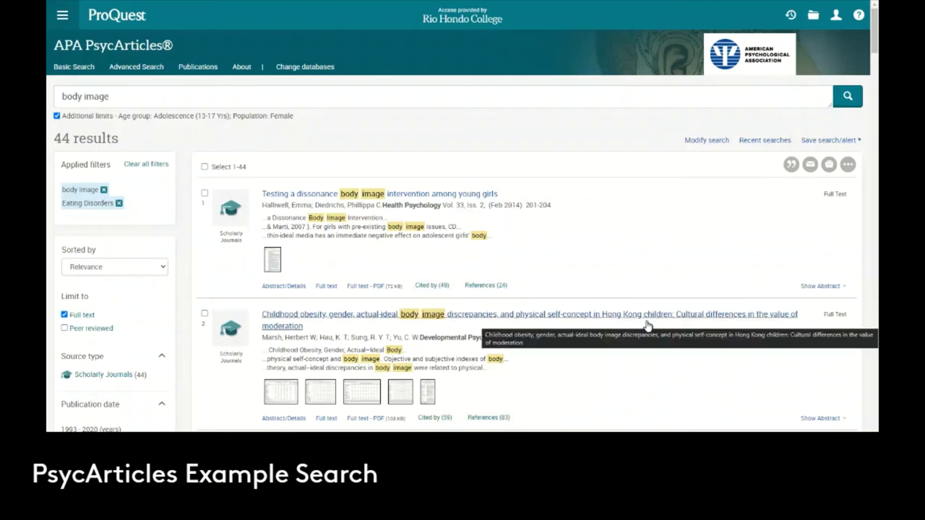
pyautogui.scroll(-2, 130, 414)
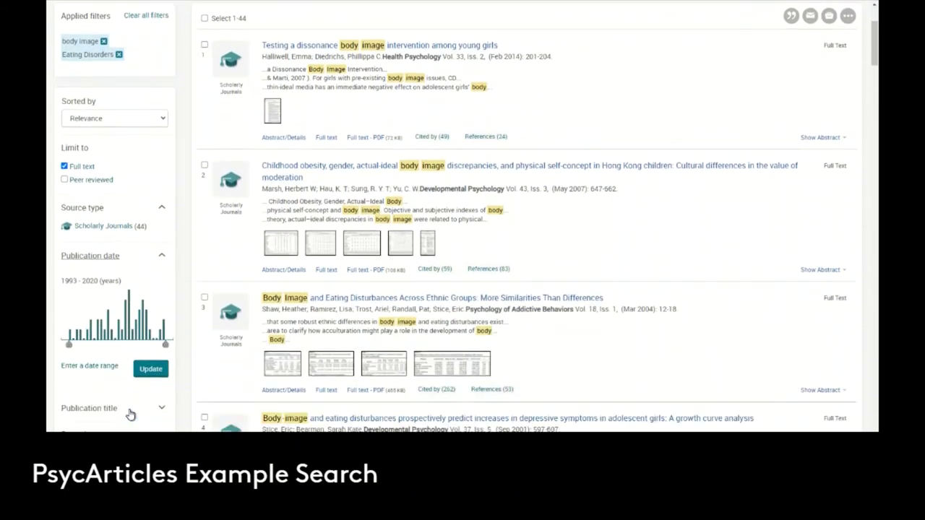
pyautogui.scroll(-2, 130, 414)
pyautogui.scroll(-1, 131, 414)
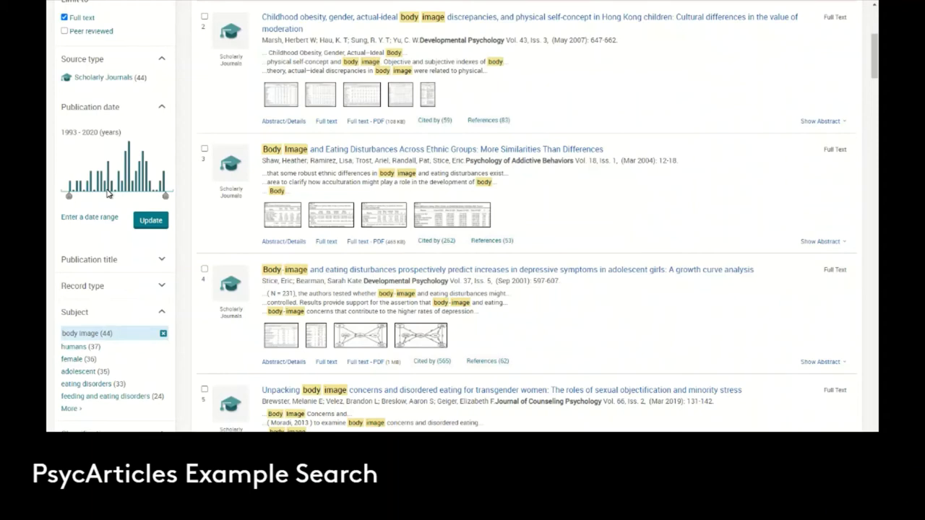
pyautogui.scroll(-3, 119, 199)
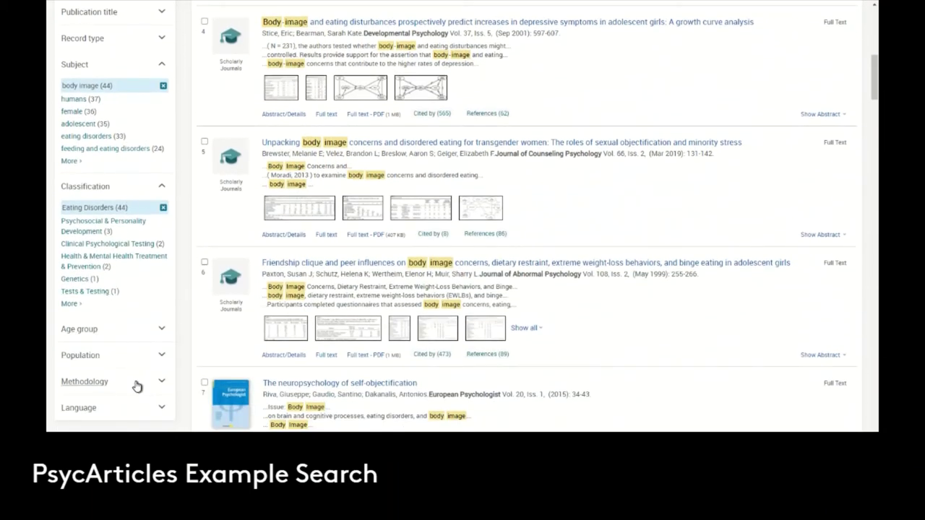
# Step: Add the Quantitative Study (28) methodology filter to the results
pyautogui.click(158, 383)
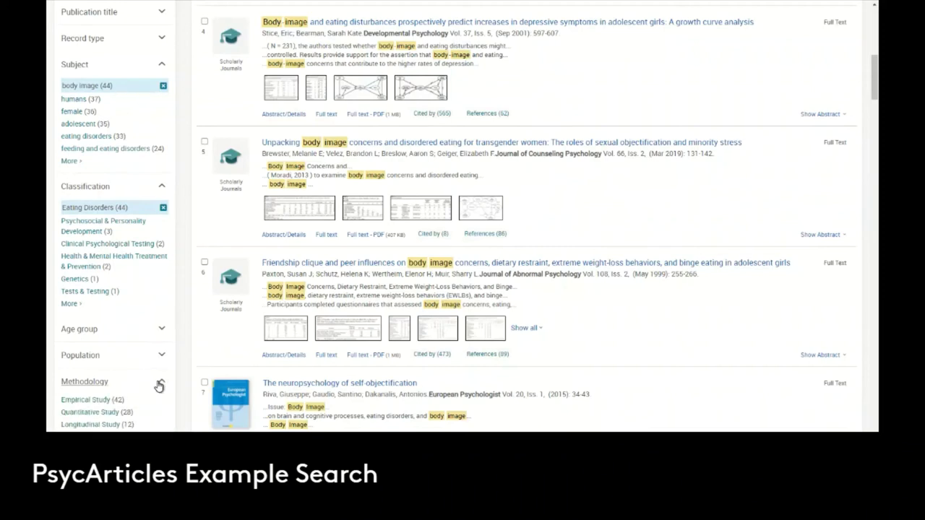
pyautogui.click(102, 414)
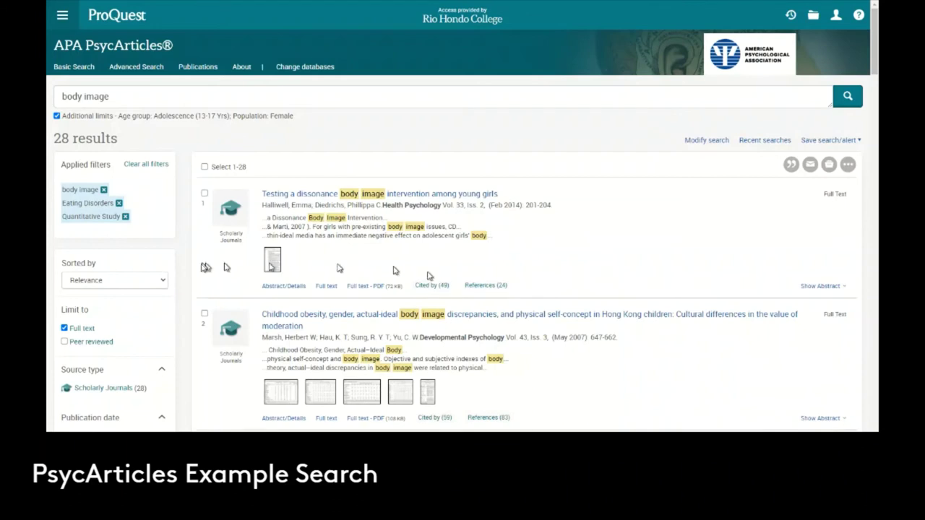
# Step: Sort the 28 results by Most recent first
pyautogui.click(148, 287)
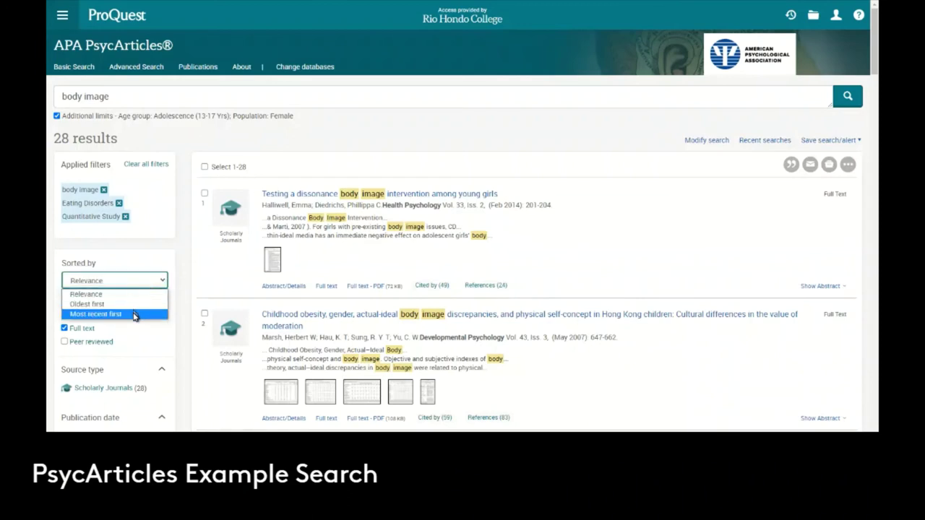
pyautogui.click(133, 314)
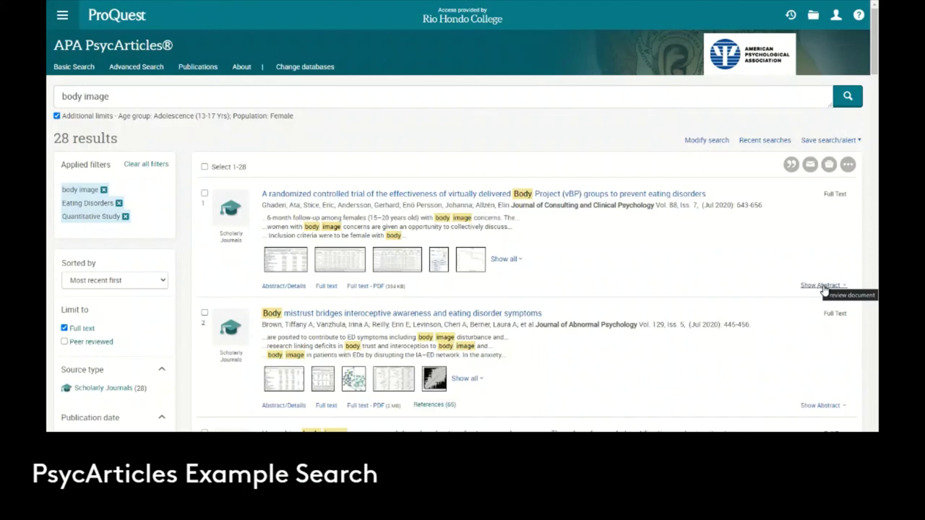
# Step: Show abstracts for results 1 and 2, then mark result 2, 'Body mistrust bridges interoceptive awareness…'
pyautogui.click(822, 288)
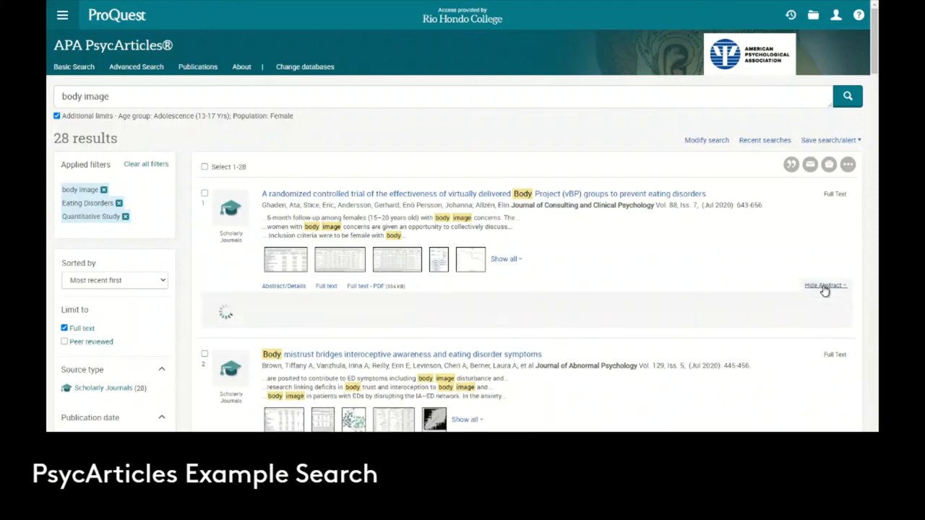
pyautogui.scroll(-1, 678, 283)
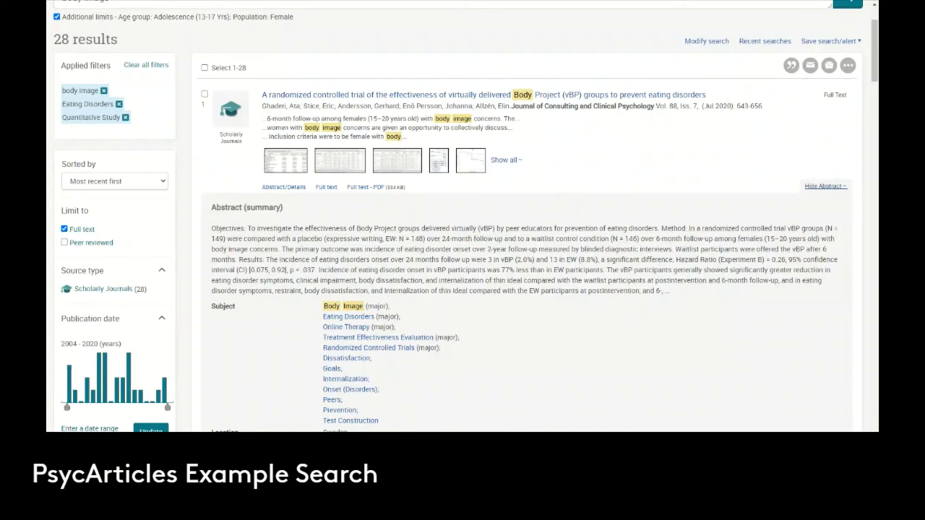
pyautogui.scroll(-3, 573, 408)
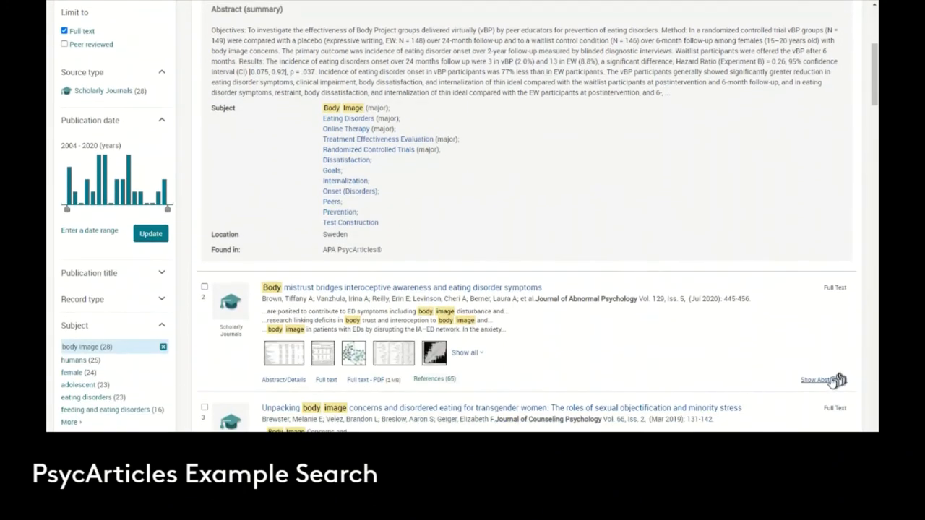
pyautogui.click(823, 380)
pyautogui.scroll(-2, 683, 347)
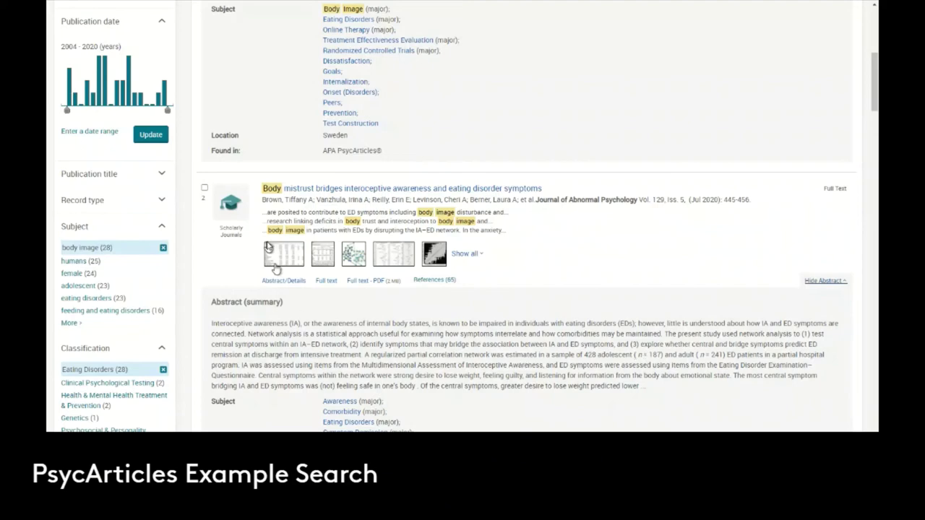
pyautogui.click(205, 188)
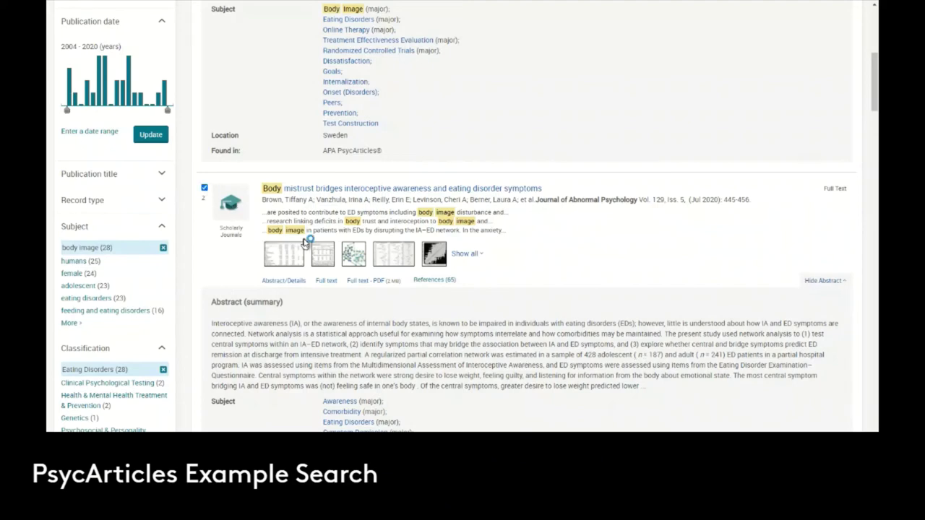
pyautogui.scroll(3, 615, 314)
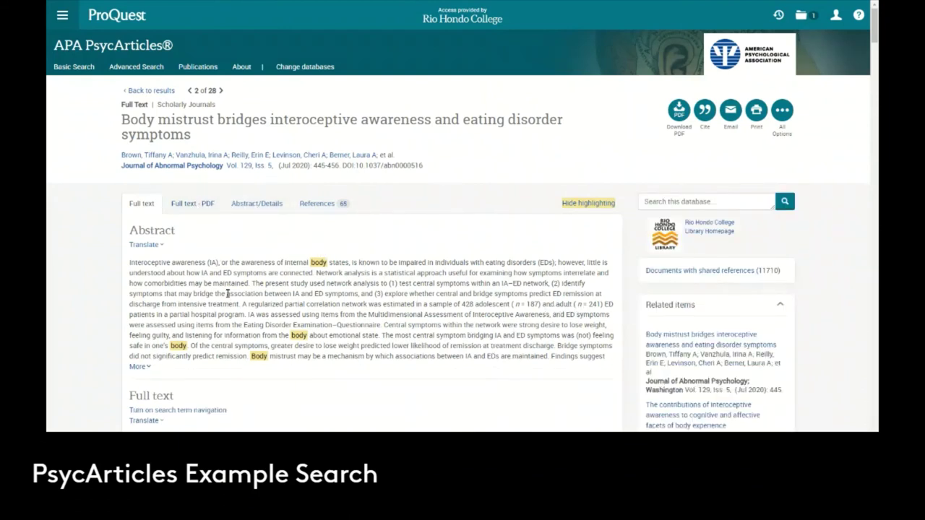
# Step: Scroll down through the article's full text and back up to the top to reach its 65 references
pyautogui.scroll(-2, 216, 275)
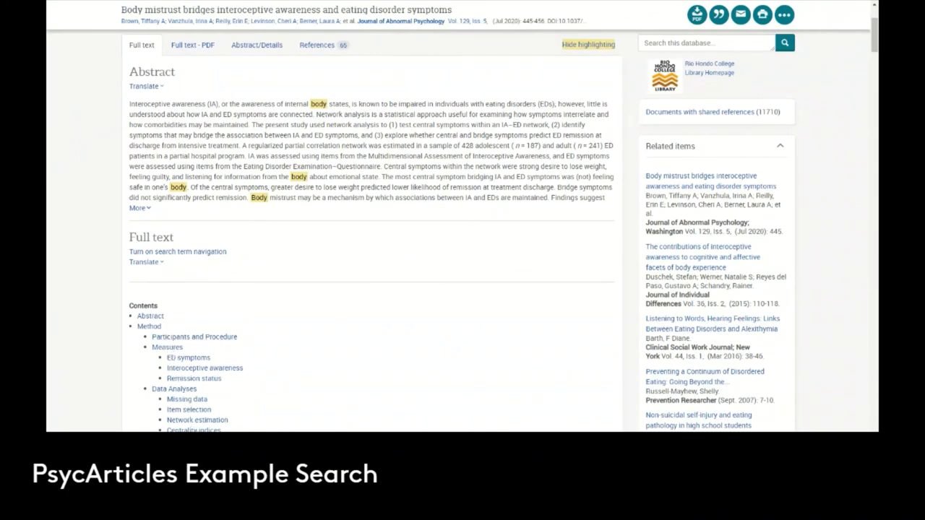
pyautogui.scroll(-2, 373, 231)
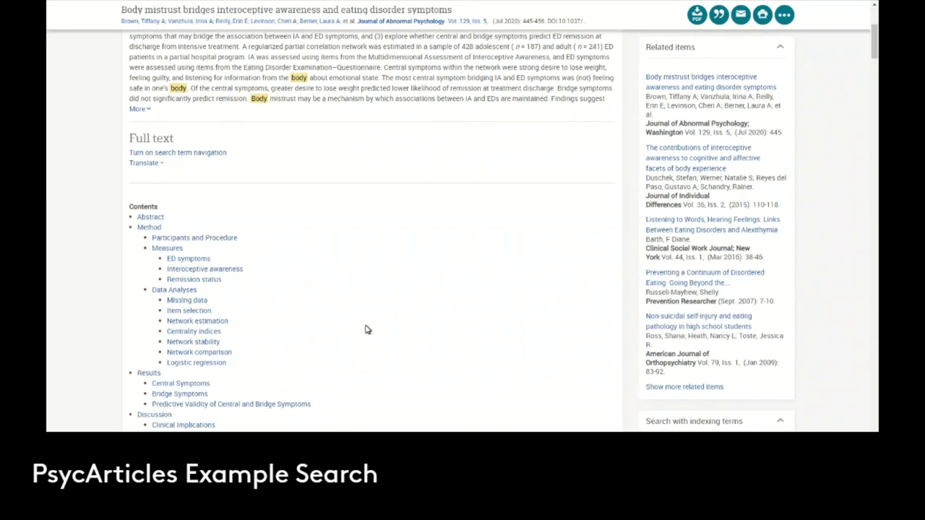
pyautogui.scroll(3, 365, 330)
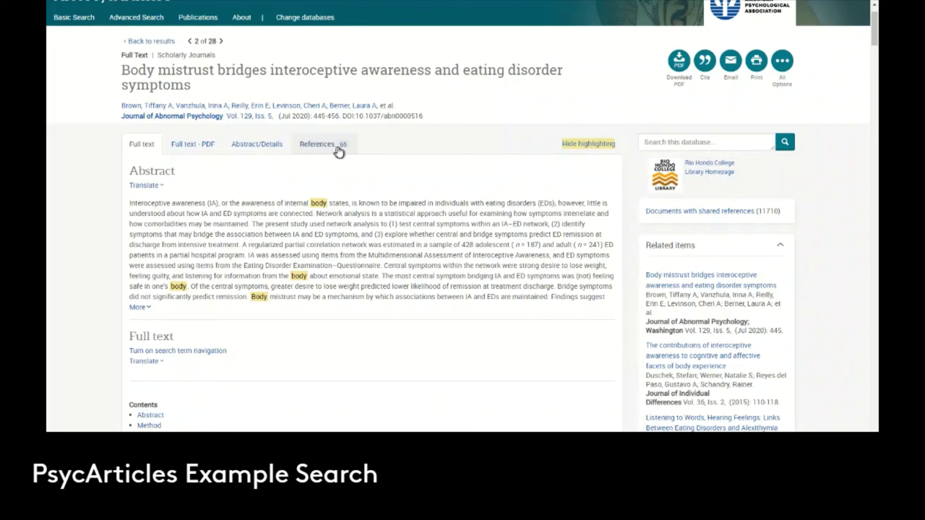
pyautogui.scroll(1, 340, 152)
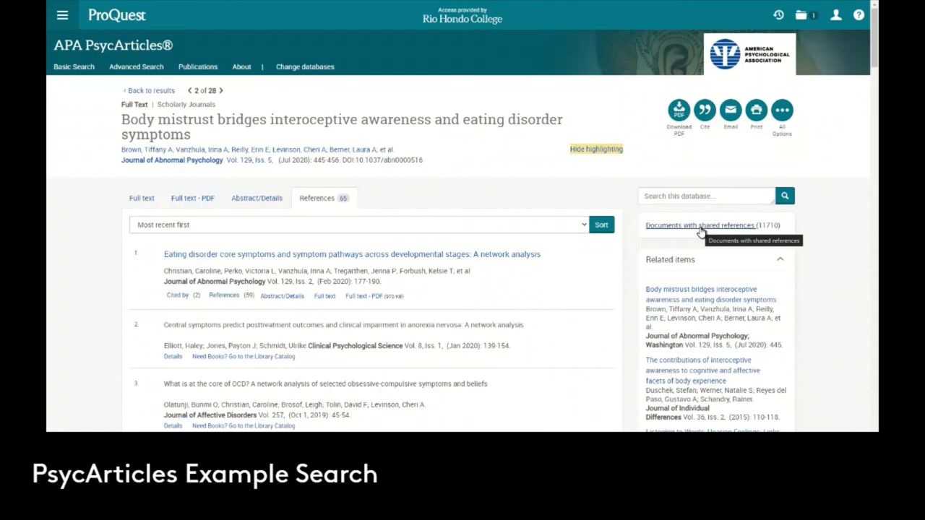
pyautogui.scroll(-5, 709, 233)
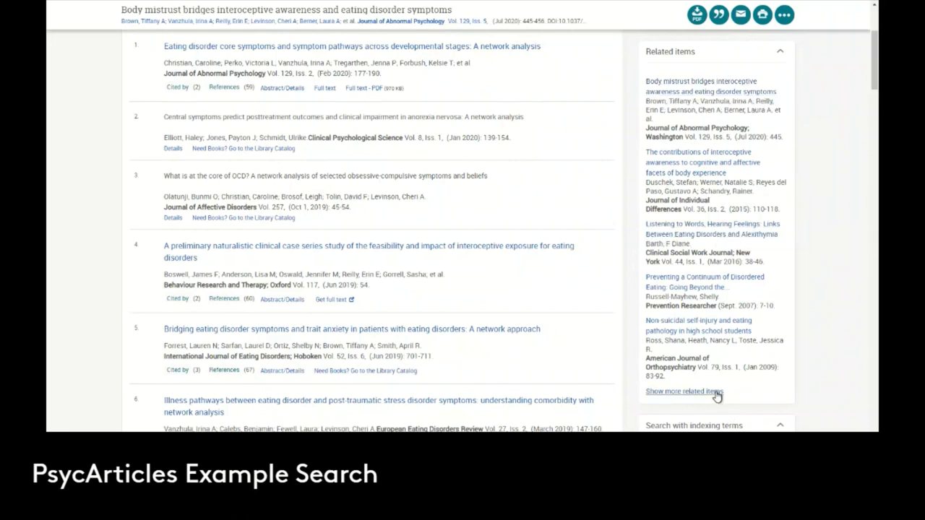
pyautogui.scroll(-2, 716, 396)
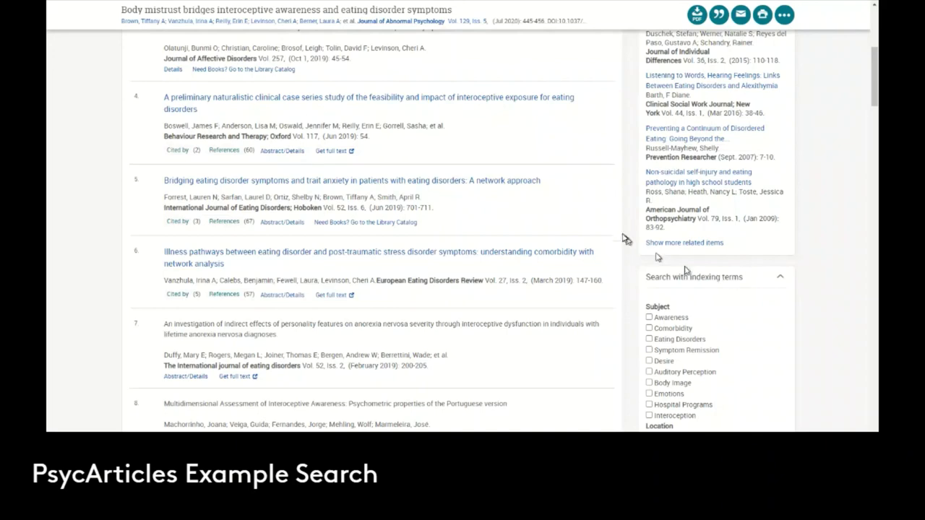
pyautogui.scroll(5, 586, 250)
pyautogui.scroll(1, 586, 251)
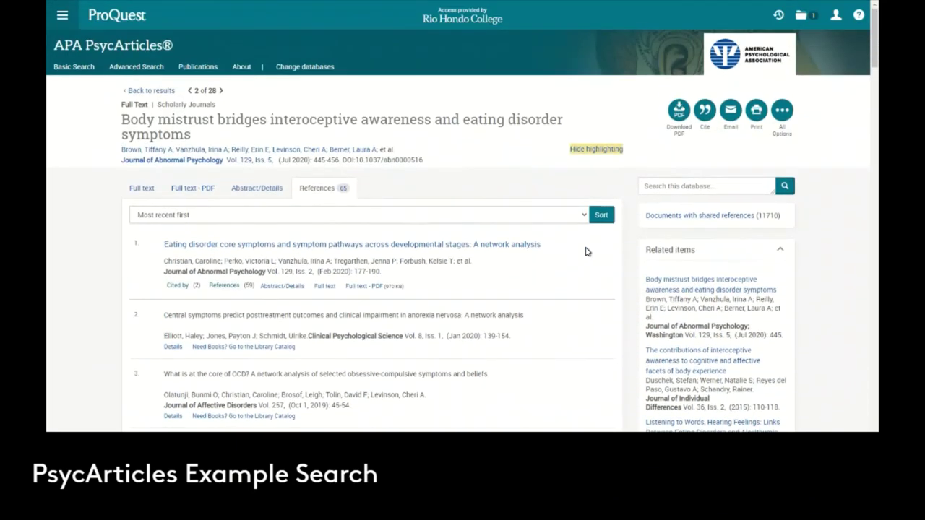
# Step: Search by the article's first author and scroll through the 6 resulting articles
pyautogui.click(147, 152)
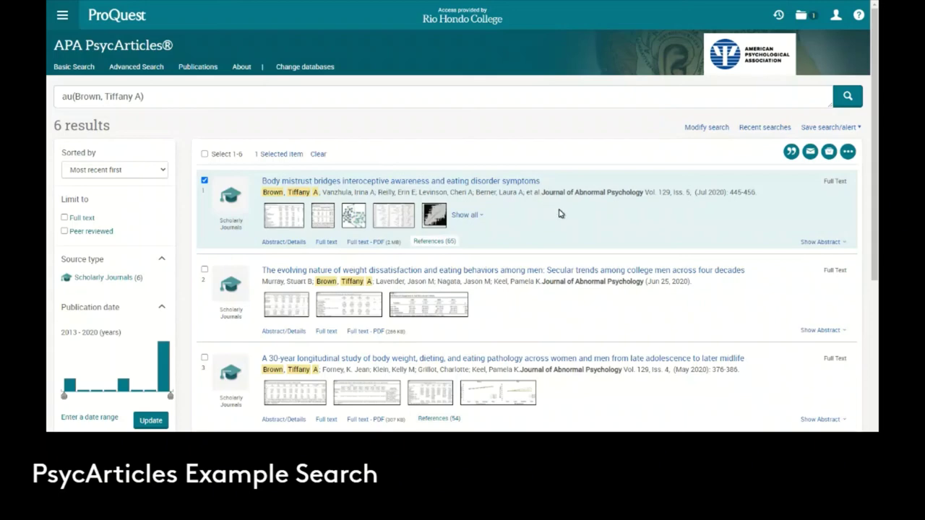
pyautogui.scroll(-2, 560, 213)
pyautogui.scroll(-3, 560, 214)
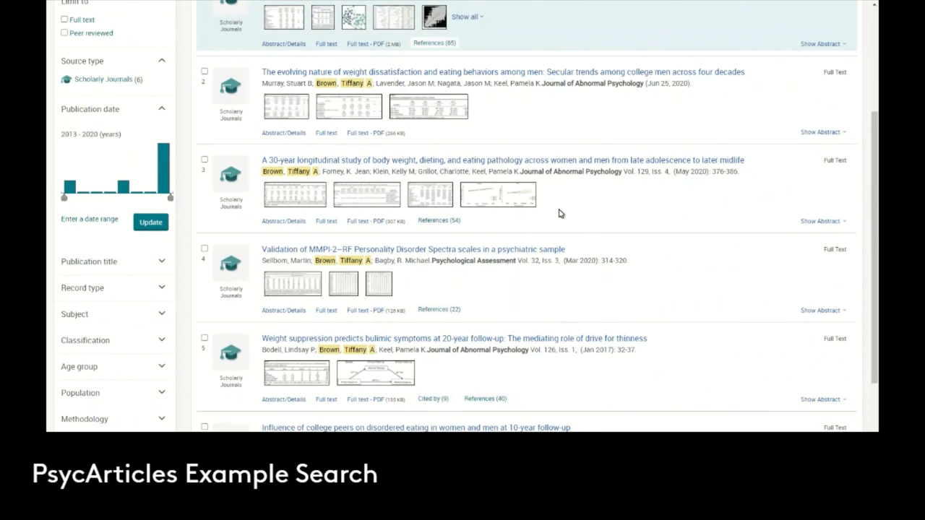